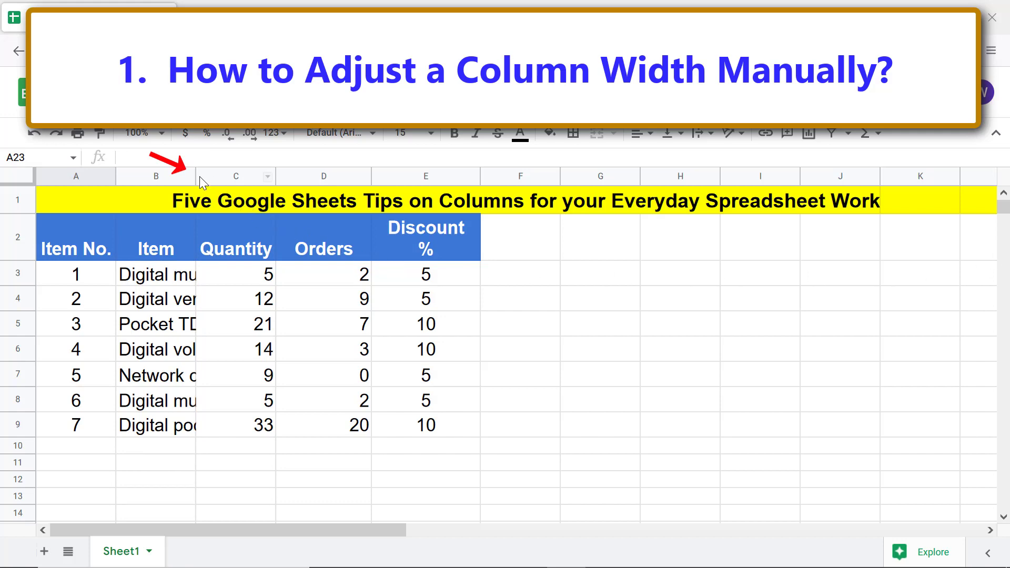
- Drag column B's border right so Item names like 'Digital pocket multimeter' show in full
{"action": "left_click_drag", "start_coordinate": [195, 174], "coordinate": [195, 175]}
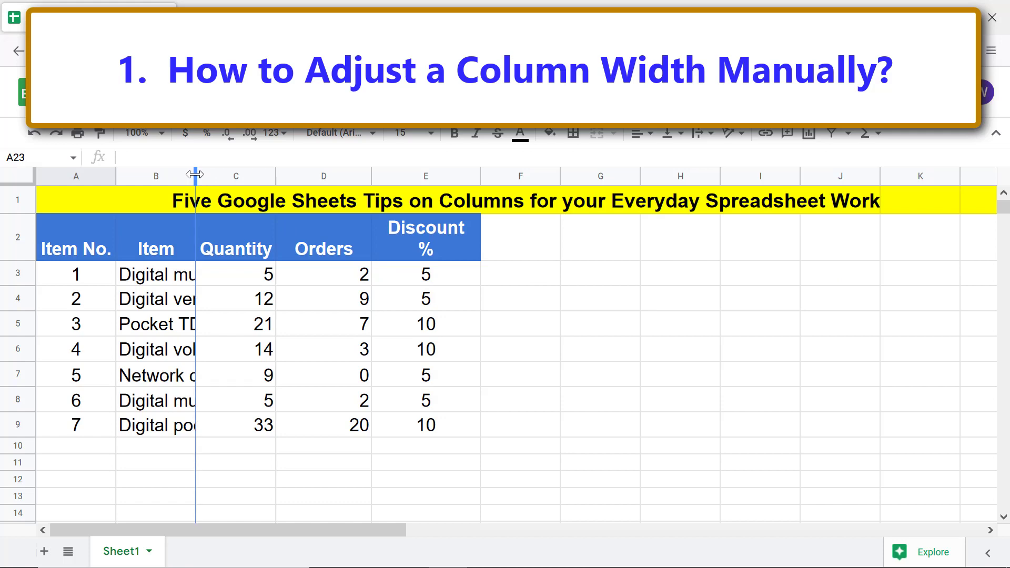
{"action": "left_click_drag", "start_coordinate": [195, 174], "coordinate": [336, 181]}
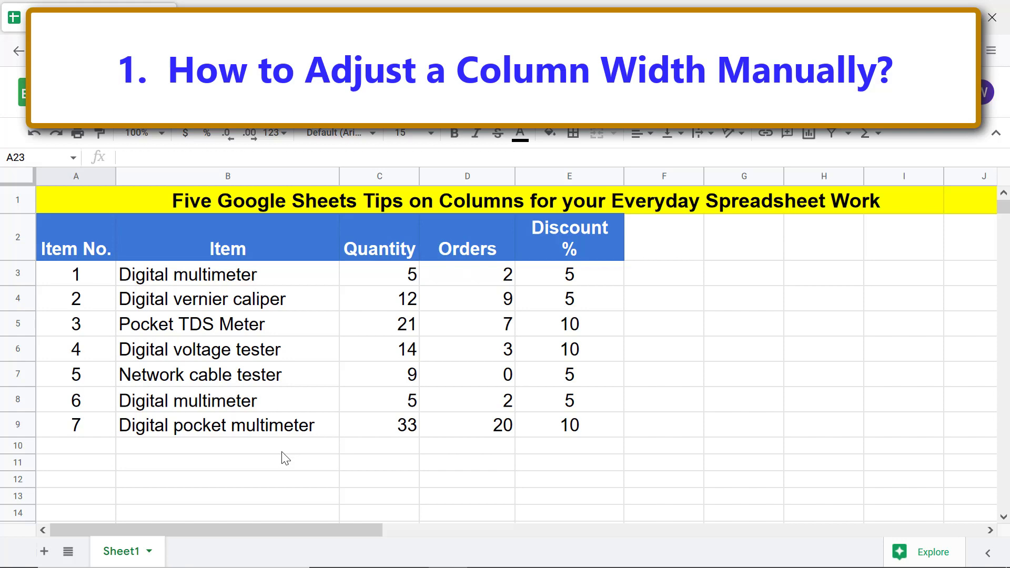
- Undo the manual widening, then auto-size column B using Resize column's Fit to data option
{"action": "key", "text": "ctrl+z"}
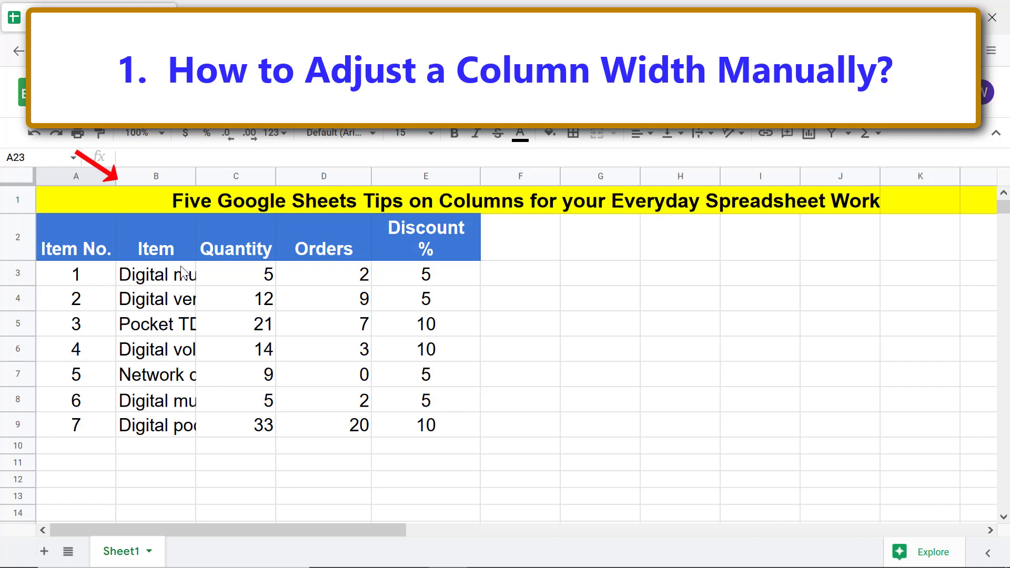
{"action": "right_click", "coordinate": [137, 175]}
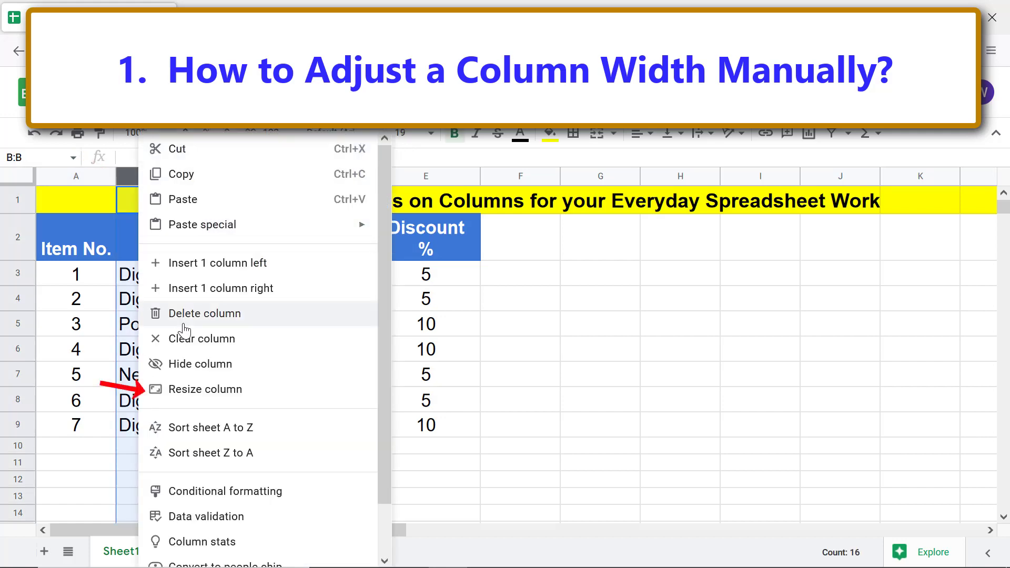
{"action": "left_click", "coordinate": [194, 390]}
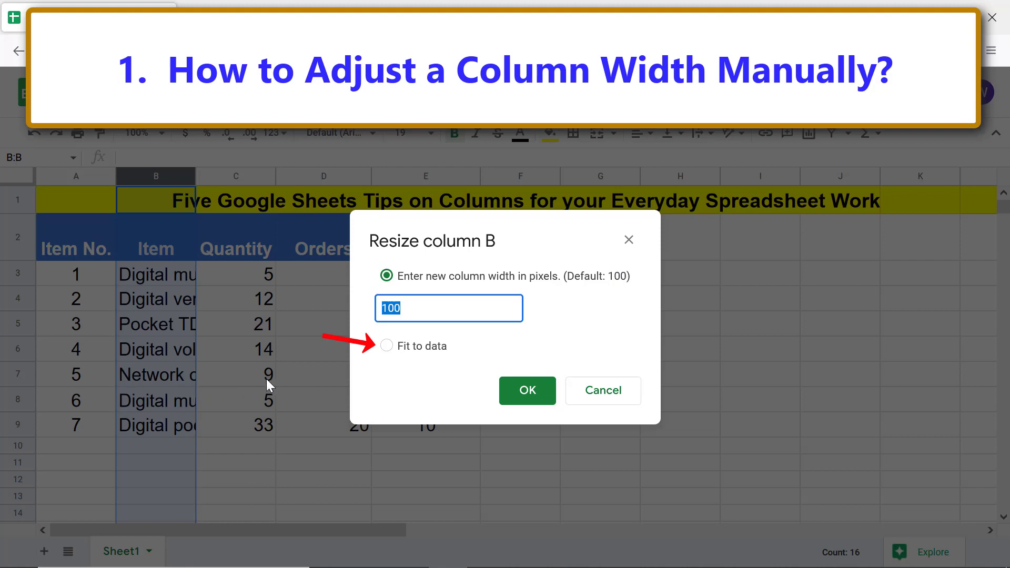
{"action": "left_click", "coordinate": [386, 346]}
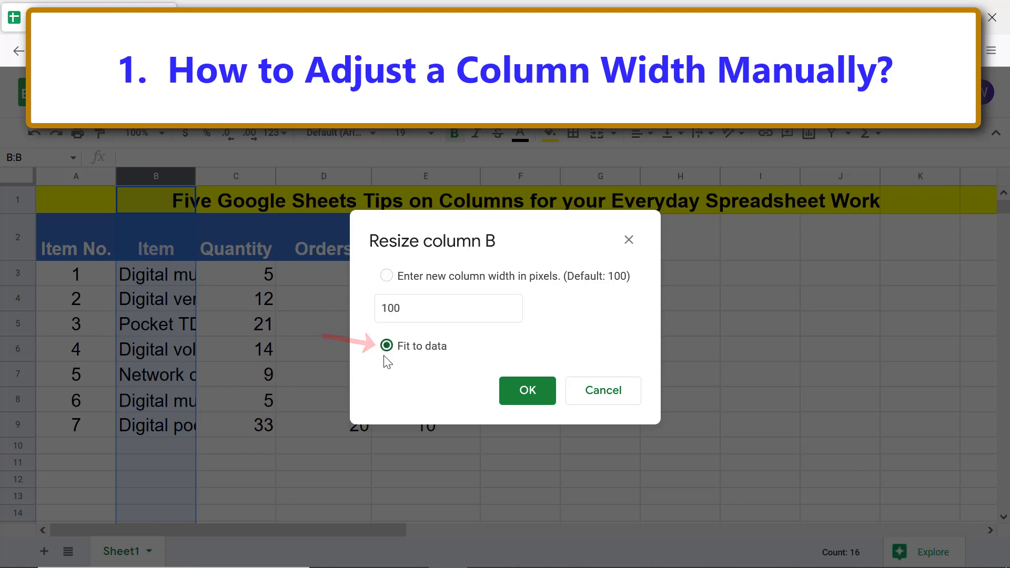
{"action": "left_click", "coordinate": [515, 395]}
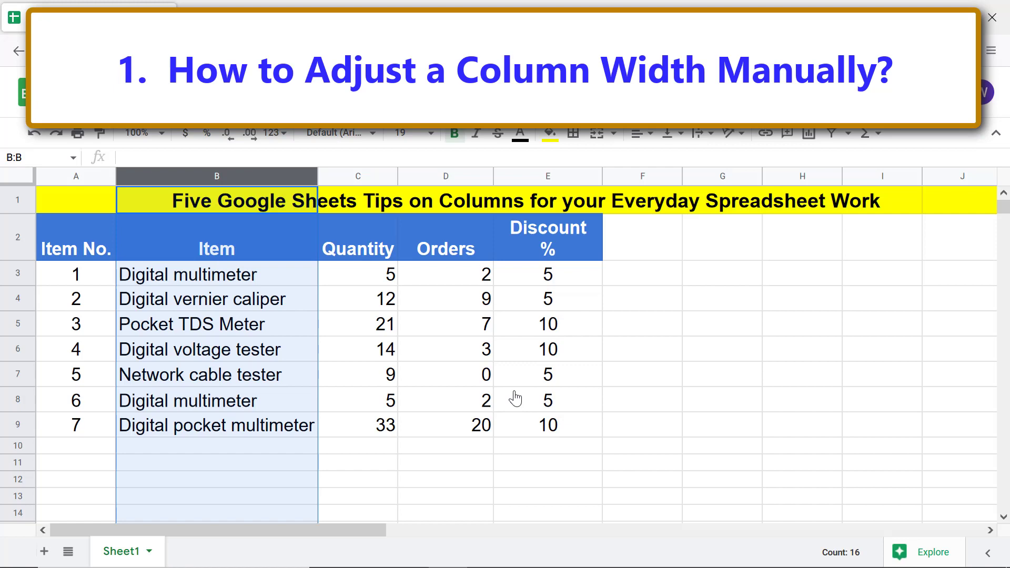
{"action": "left_click", "coordinate": [293, 448]}
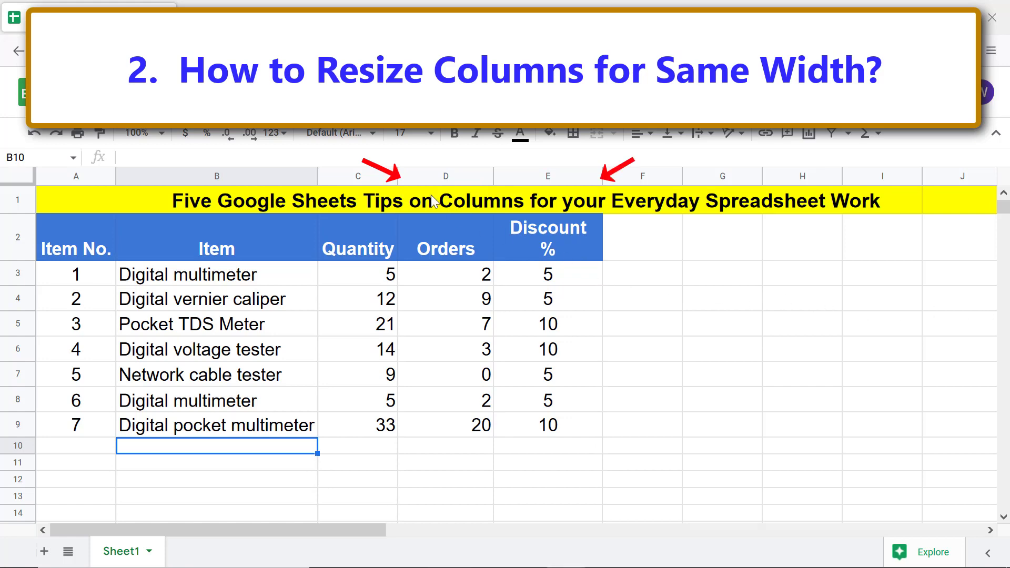
- Resize columns D and E (Orders and Discount %) to 100 pixels wide
{"action": "left_click", "coordinate": [417, 176]}
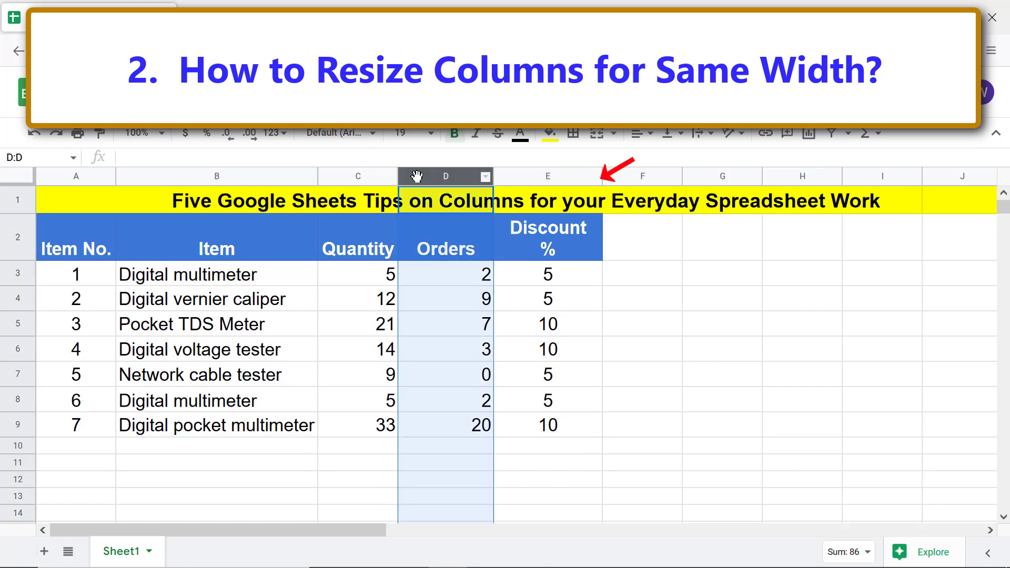
{"action": "left_click", "coordinate": [510, 178], "text": "shift"}
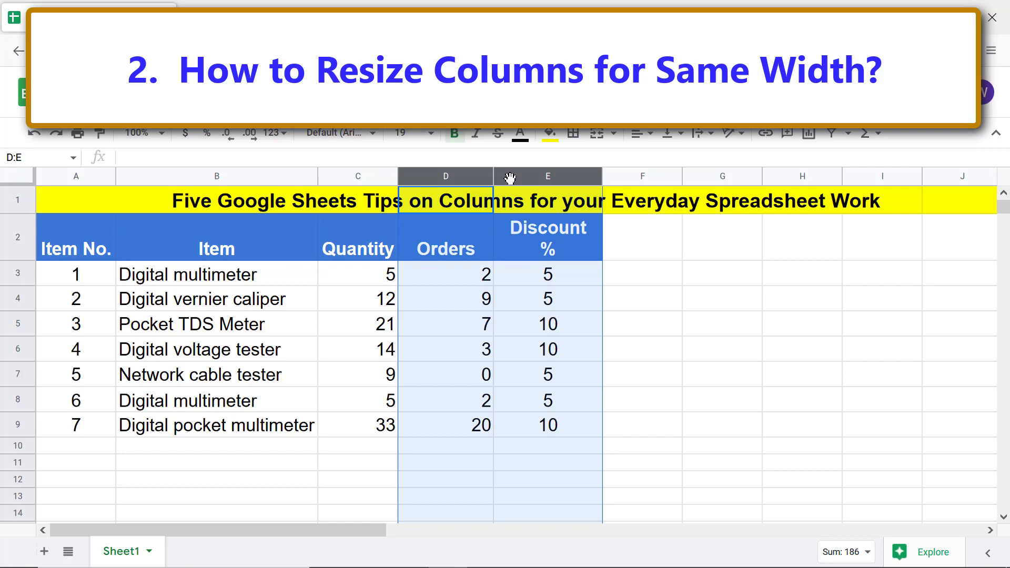
{"action": "right_click", "coordinate": [510, 177]}
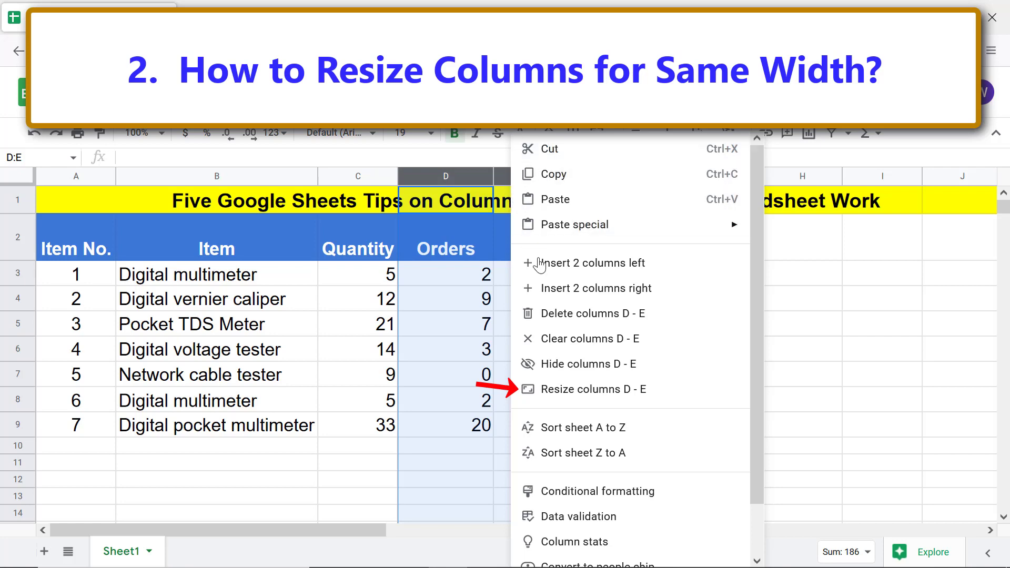
{"action": "left_click", "coordinate": [556, 390]}
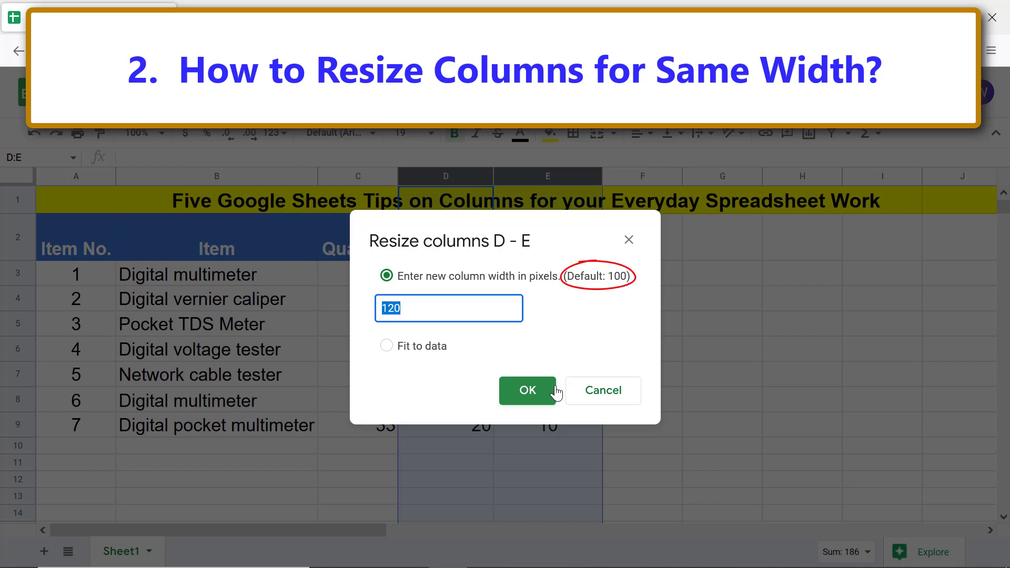
{"action": "type", "text": "100"}
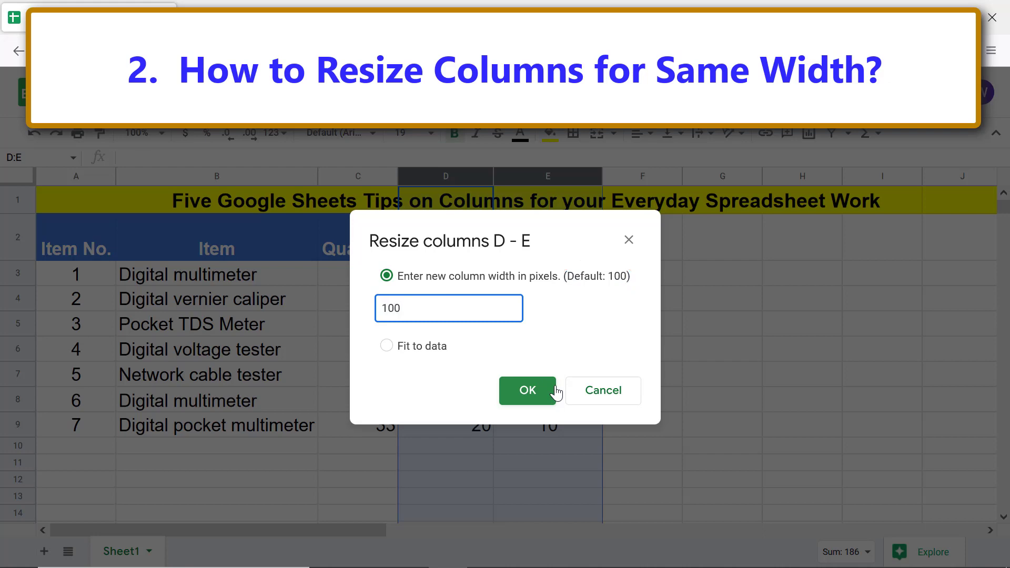
{"action": "left_click", "coordinate": [526, 389]}
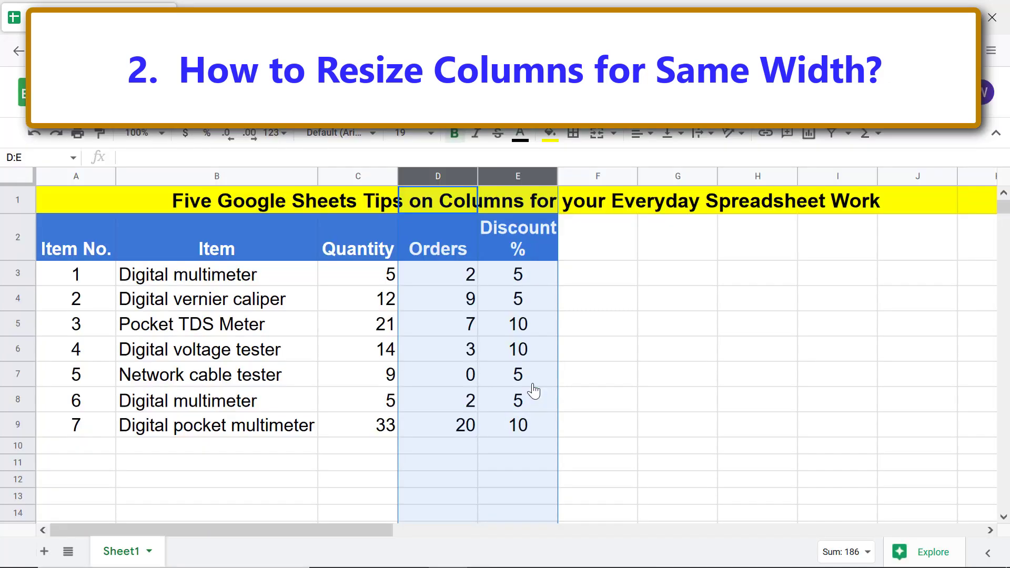
{"action": "left_click", "coordinate": [516, 444]}
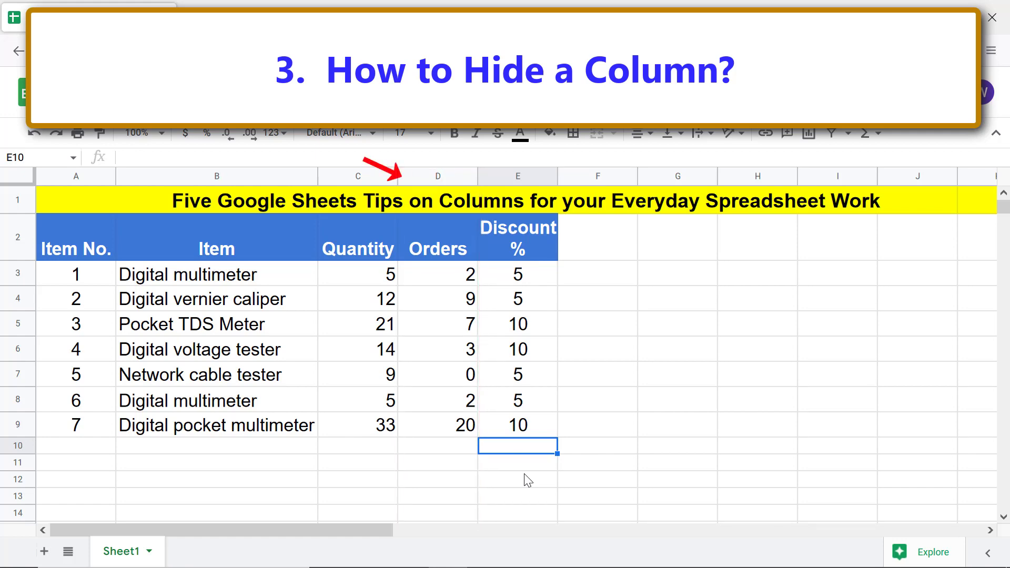
- Hide the Orders column D, then unhide it using the header boundary arrows
{"action": "right_click", "coordinate": [420, 177]}
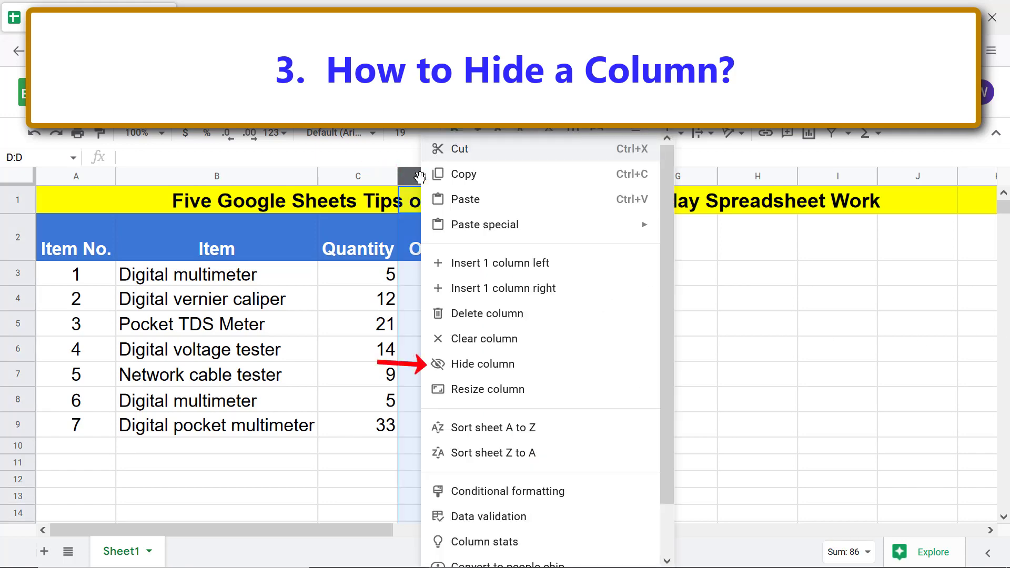
{"action": "left_click", "coordinate": [470, 366]}
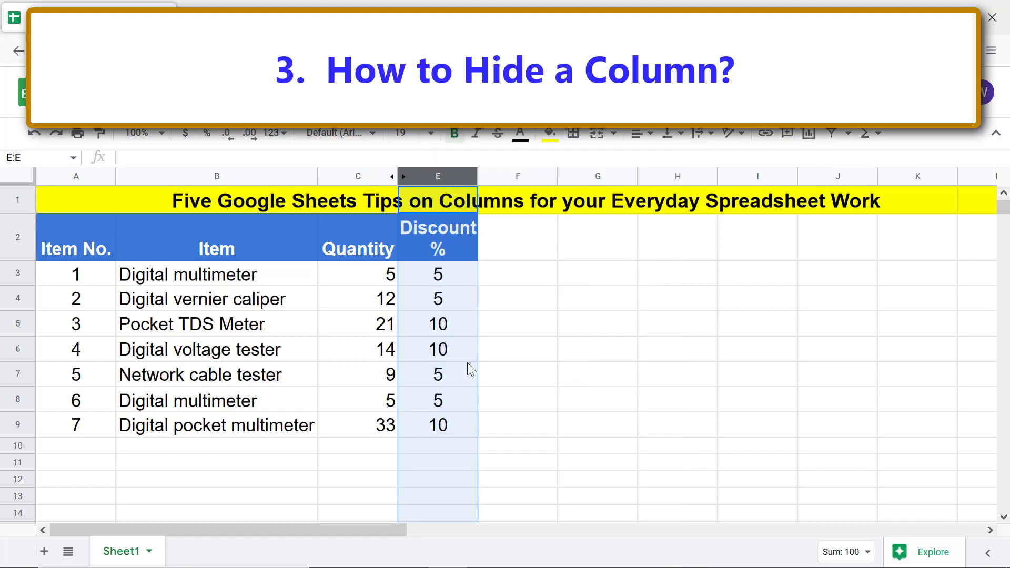
{"action": "left_click", "coordinate": [434, 445]}
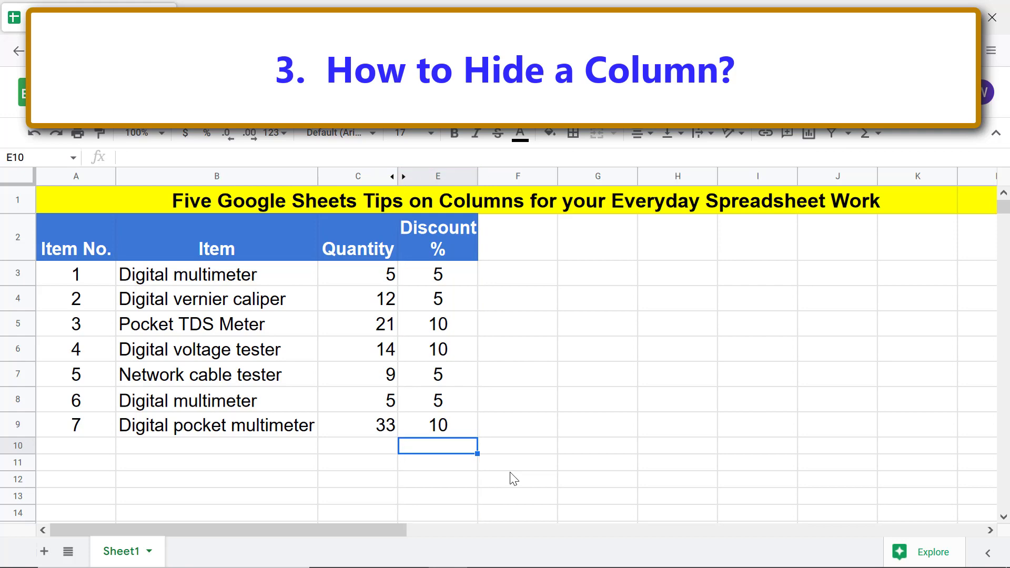
{"action": "left_click", "coordinate": [400, 177]}
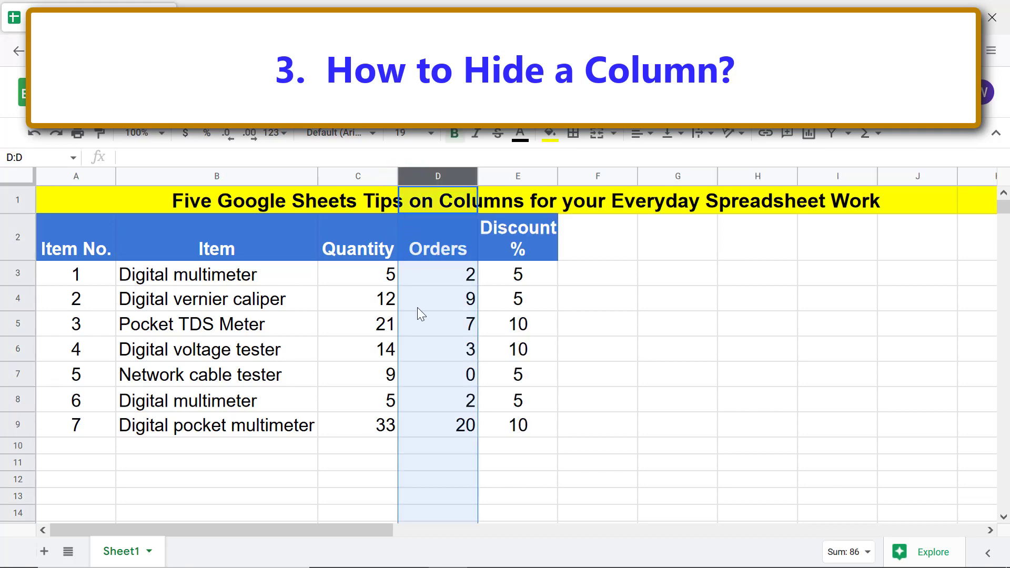
{"action": "left_click", "coordinate": [436, 445]}
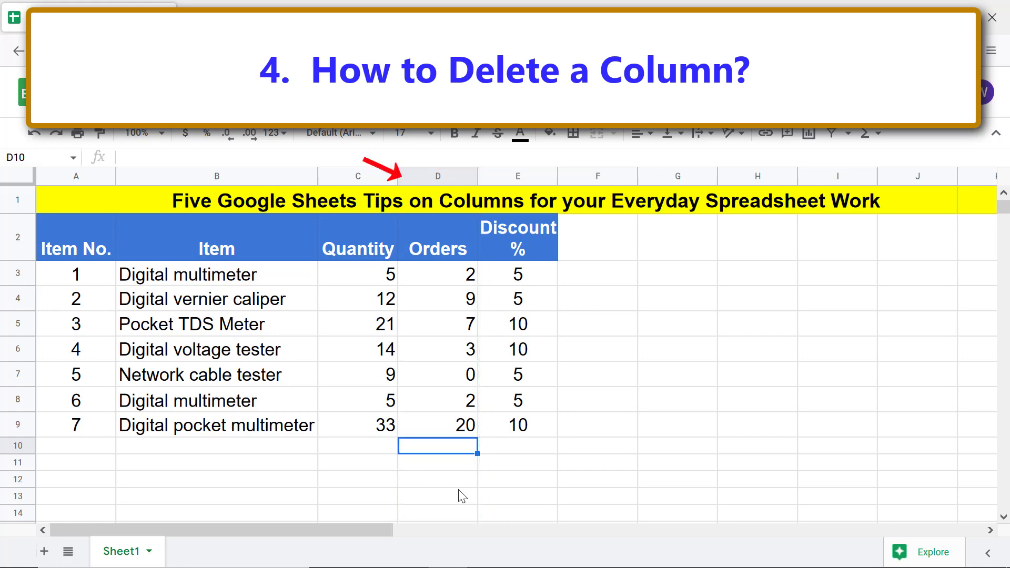
- Delete the Orders column D so Discount % shifts into column D
{"action": "right_click", "coordinate": [418, 181]}
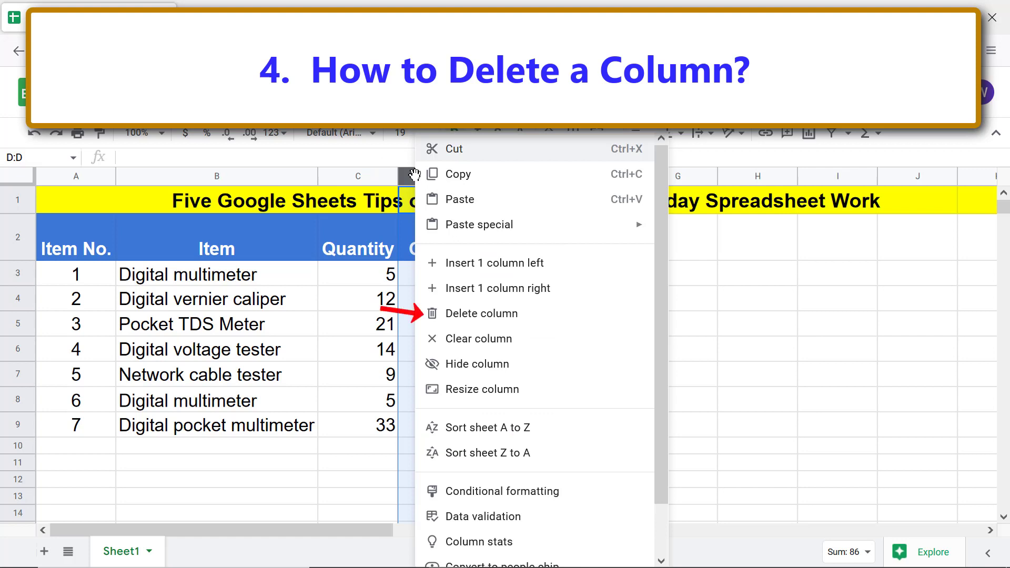
{"action": "left_click", "coordinate": [475, 314]}
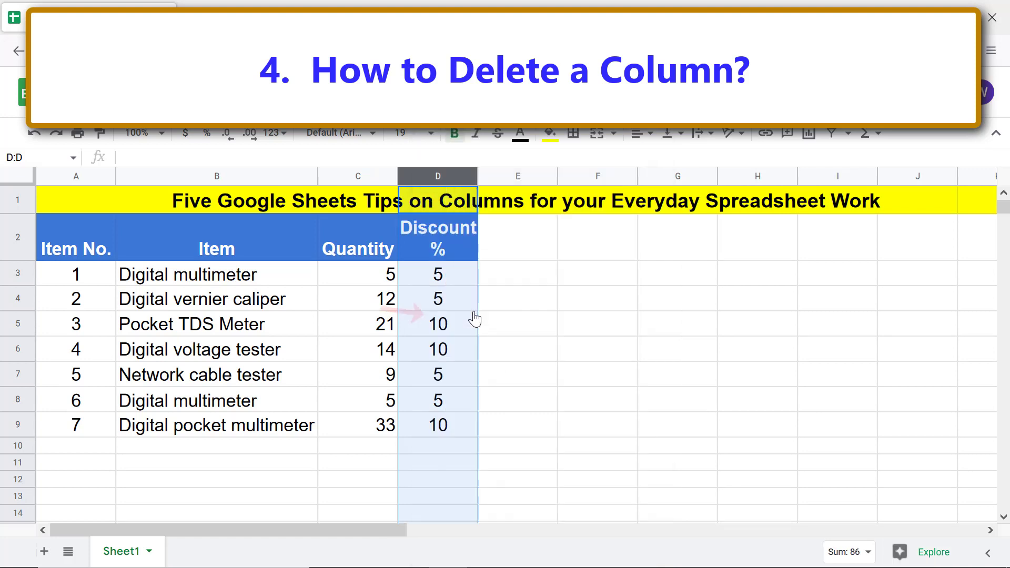
{"action": "left_click", "coordinate": [463, 450]}
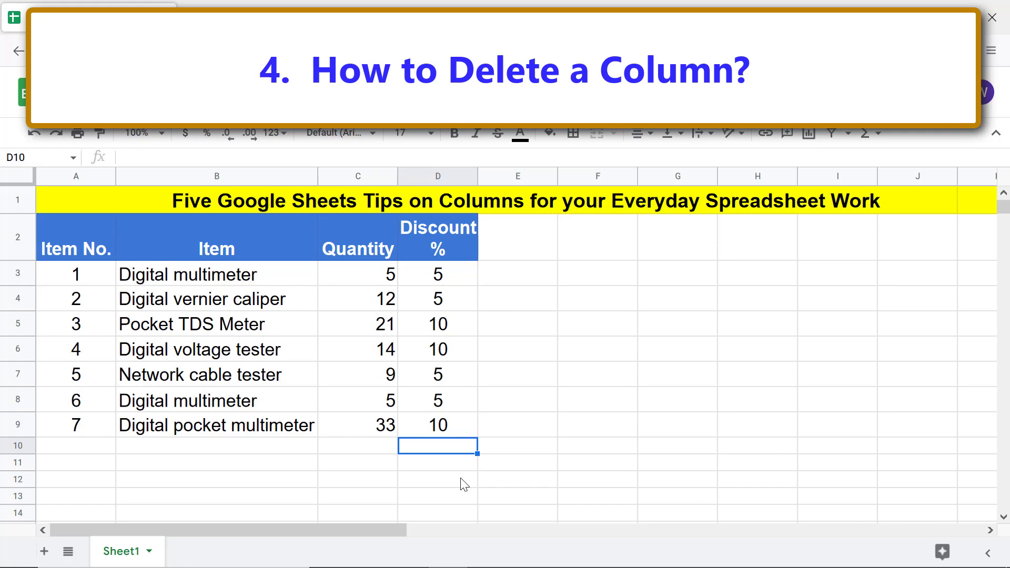
- Undo the Orders deletion, clear column D's contents, then undo the clear to restore it
{"action": "key", "text": "ctrl+z"}
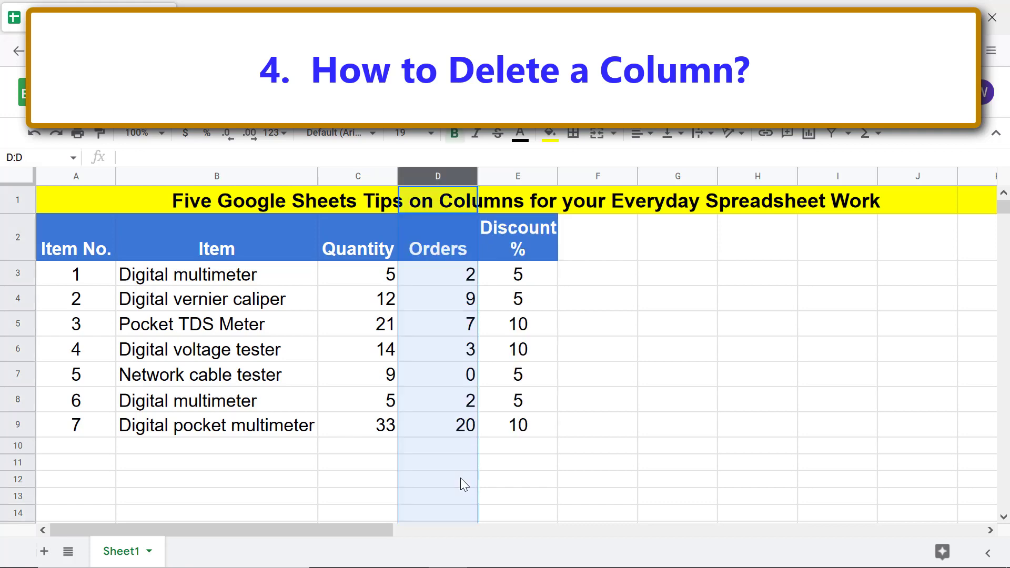
{"action": "left_click", "coordinate": [443, 447]}
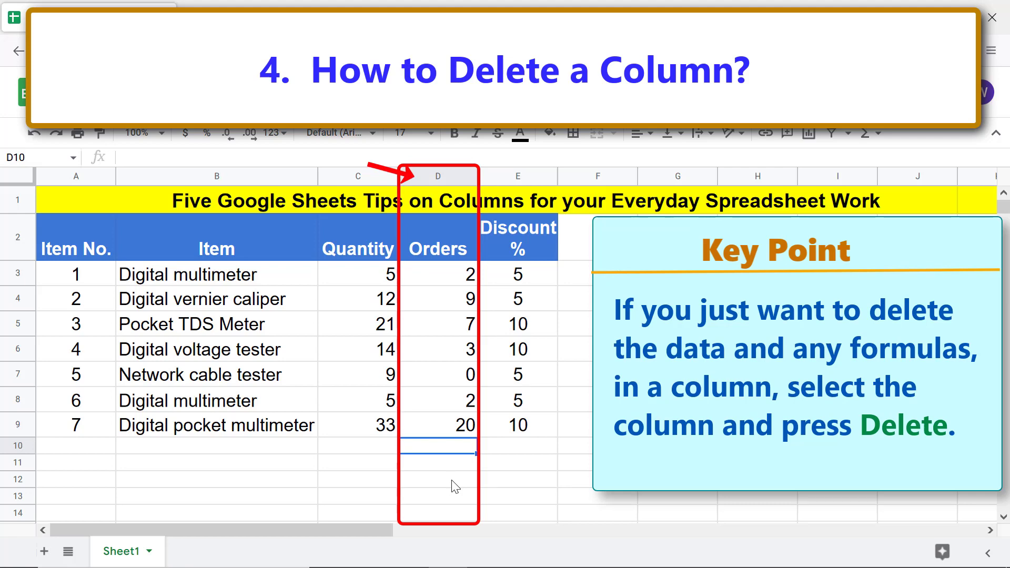
{"action": "left_click", "coordinate": [412, 177]}
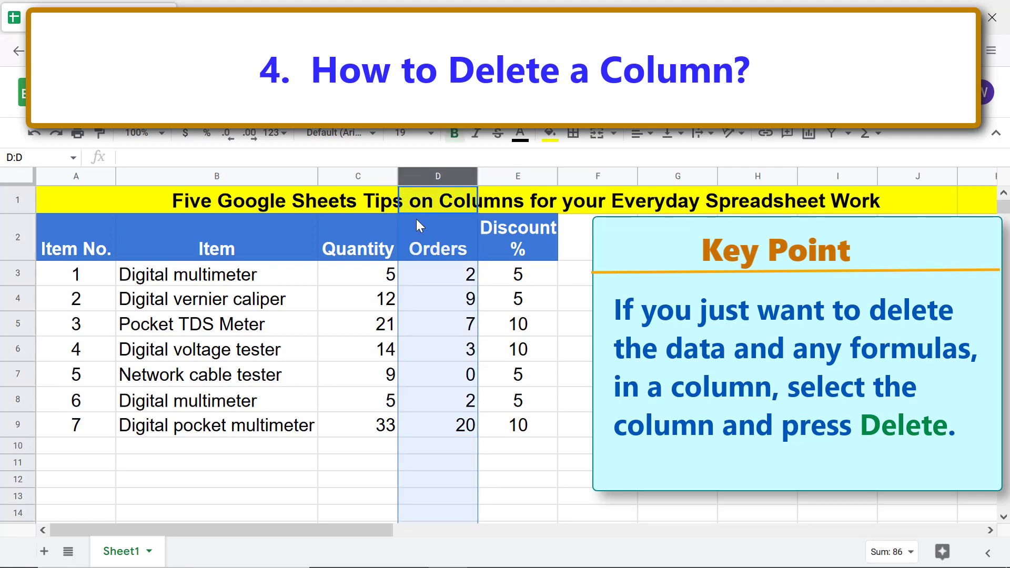
{"action": "key", "text": "Delete"}
{"action": "left_click", "coordinate": [423, 447]}
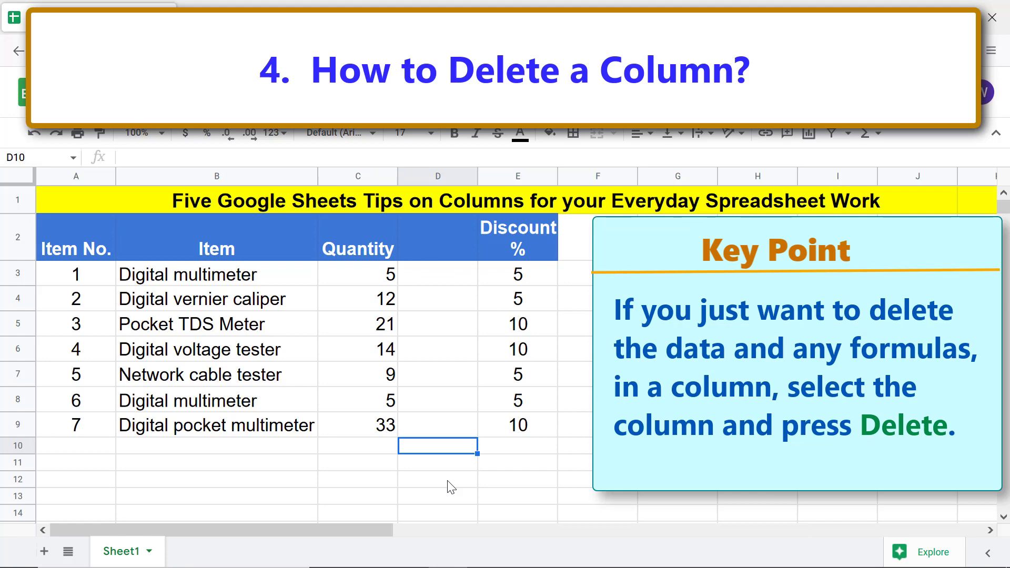
{"action": "key", "text": "ctrl+z"}
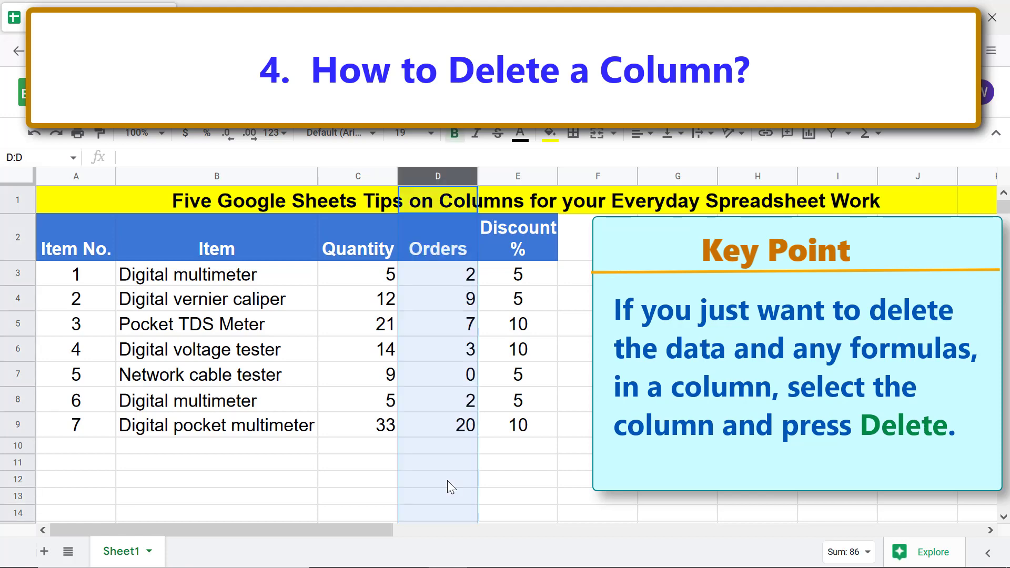
{"action": "left_click", "coordinate": [450, 448]}
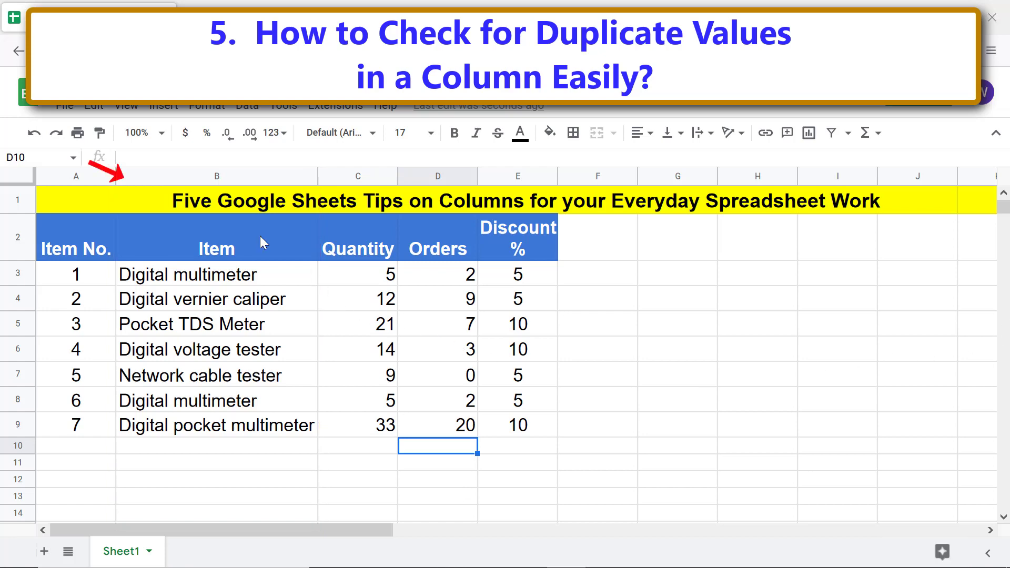
- Show Column stats for the Item column B, revealing Digital multimeter counted twice
{"action": "right_click", "coordinate": [175, 174]}
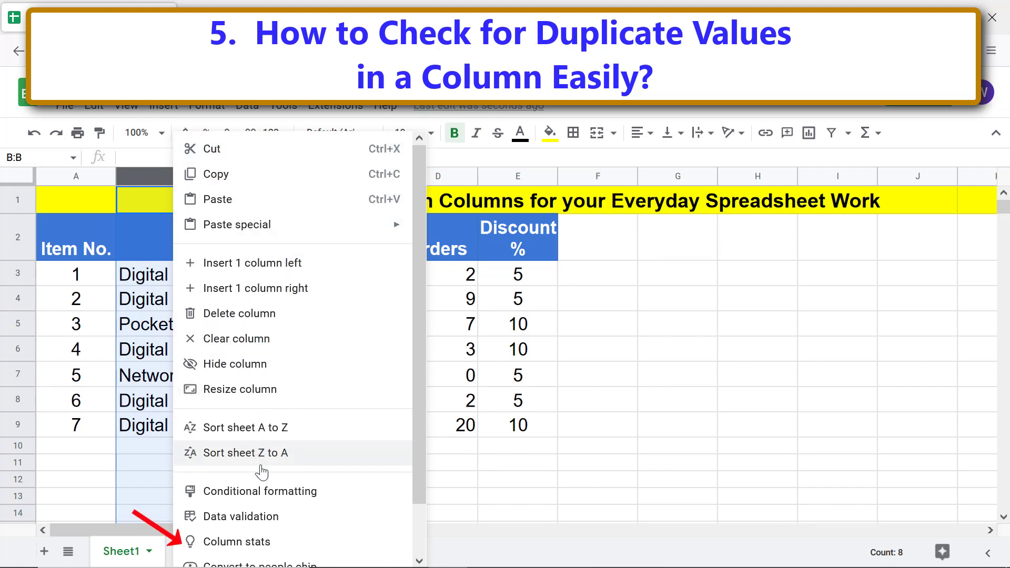
{"action": "left_click", "coordinate": [221, 542]}
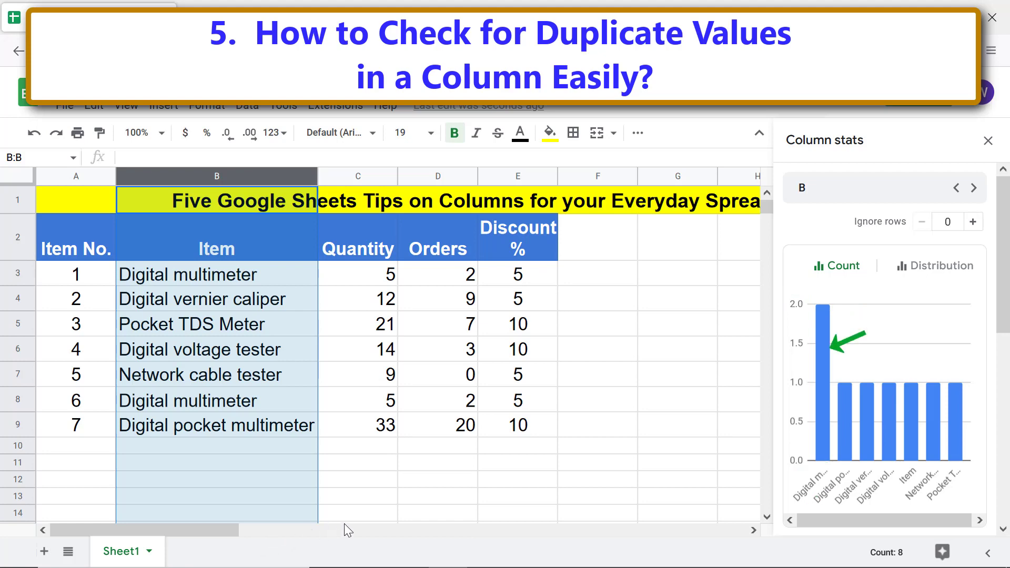
- Scroll the Column stats panel to its frequency list, then close the panel
{"action": "mouse_move", "coordinate": [828, 339]}
{"action": "left_click_drag", "start_coordinate": [1004, 323], "coordinate": [1008, 515]}
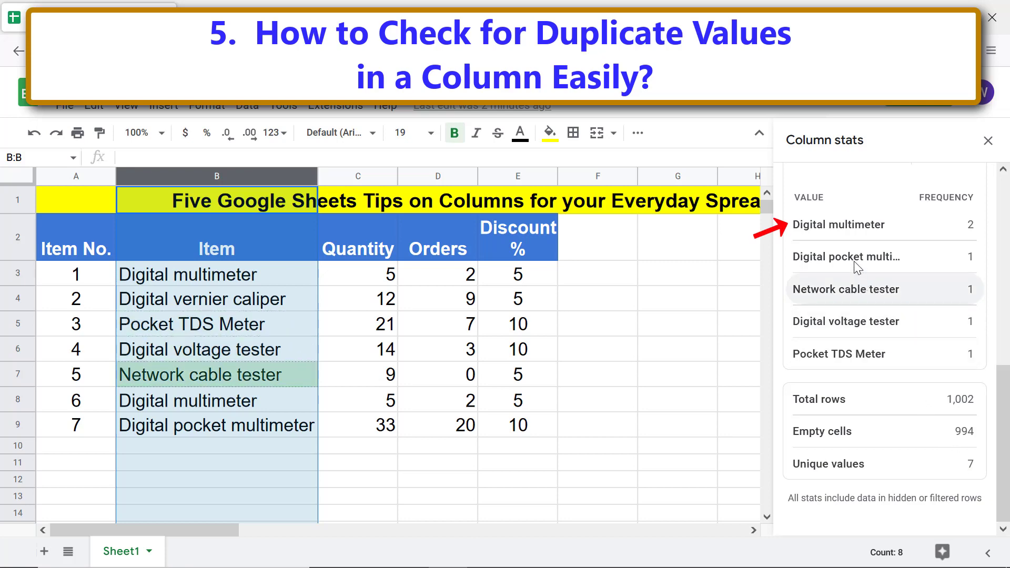
{"action": "mouse_move", "coordinate": [851, 225]}
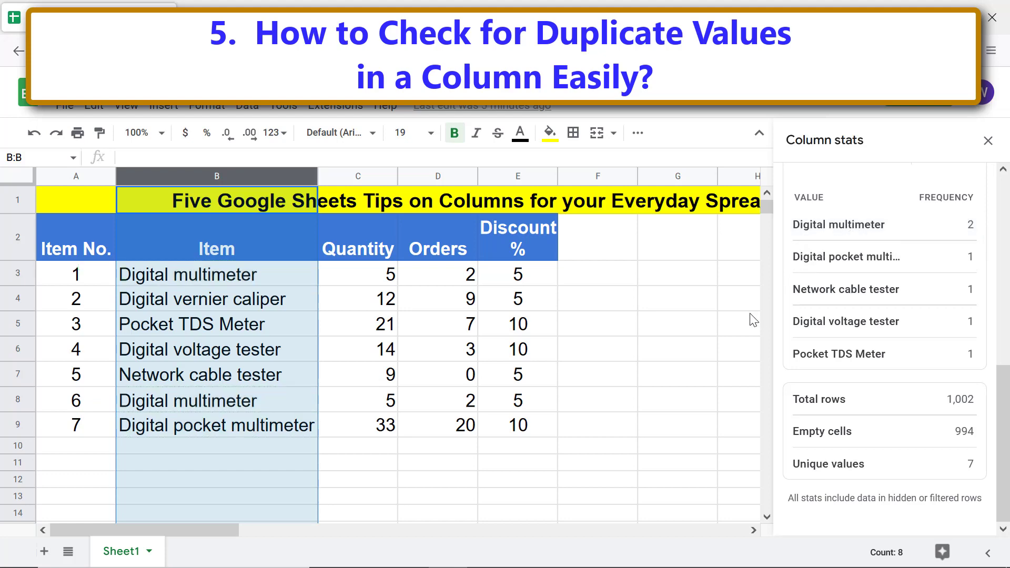
{"action": "left_click", "coordinate": [988, 141]}
{"action": "left_click", "coordinate": [287, 450]}
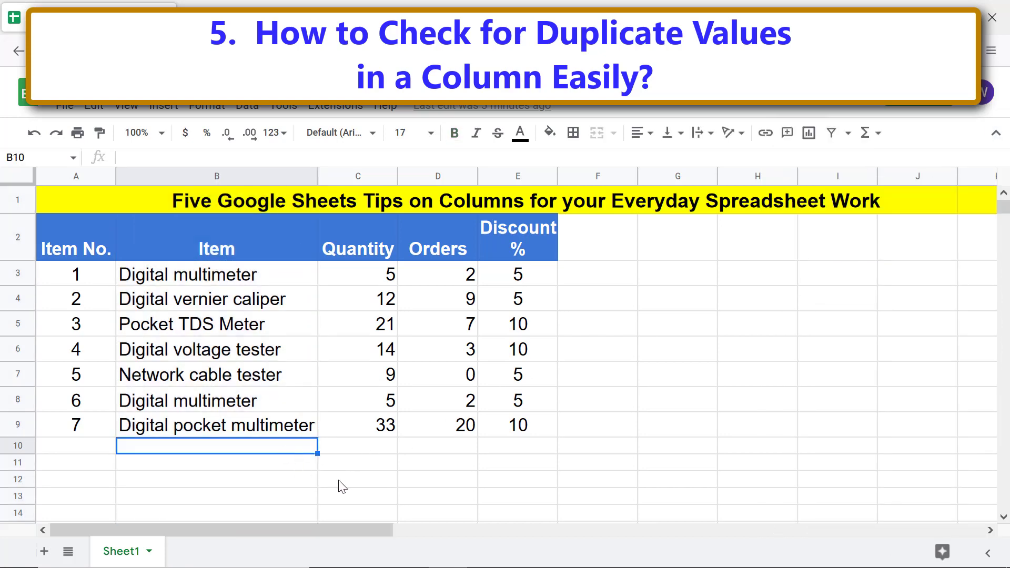